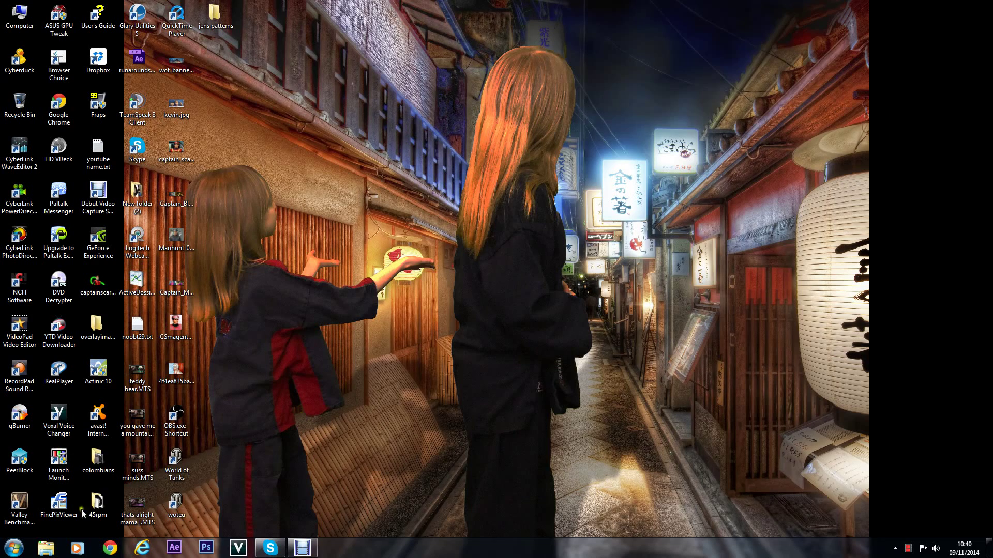
- Copy the GnomeFathers engines 0.582.zip and HRMOD Gun Sounds 1.945.zip archives from Downloads
{"action": "left_click", "coordinate": [47, 550]}
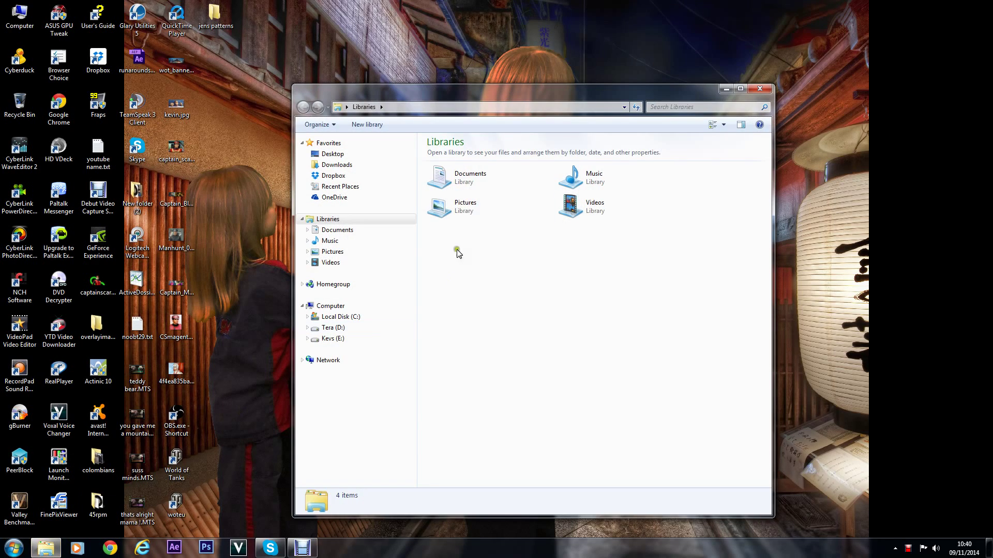
{"action": "left_click", "coordinate": [340, 167]}
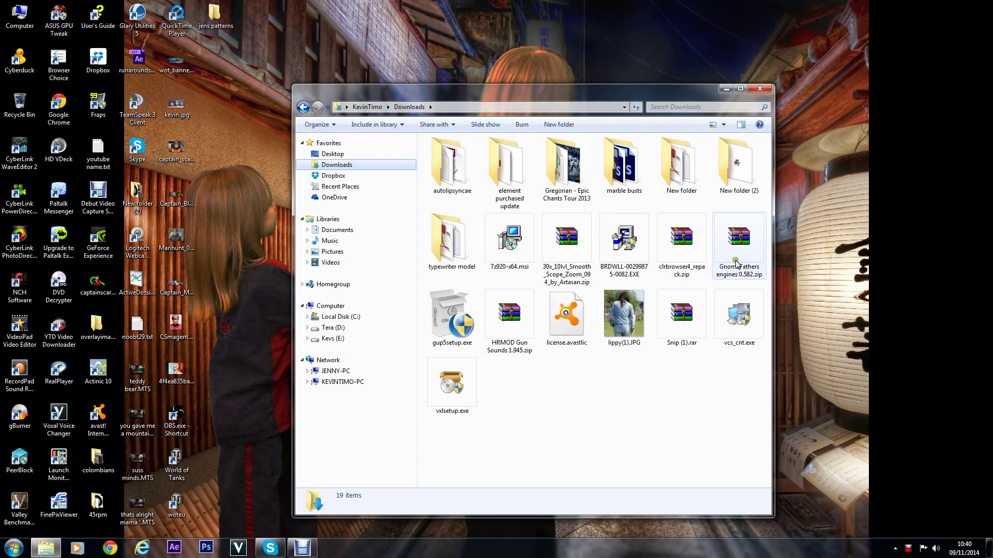
{"action": "left_click", "coordinate": [740, 239]}
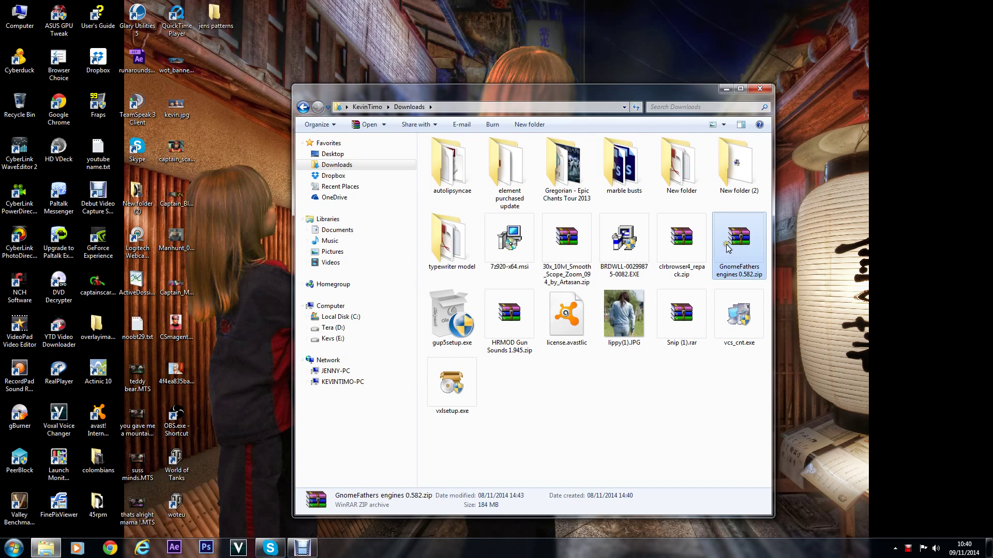
{"action": "left_click", "coordinate": [510, 316], "text": "ctrl"}
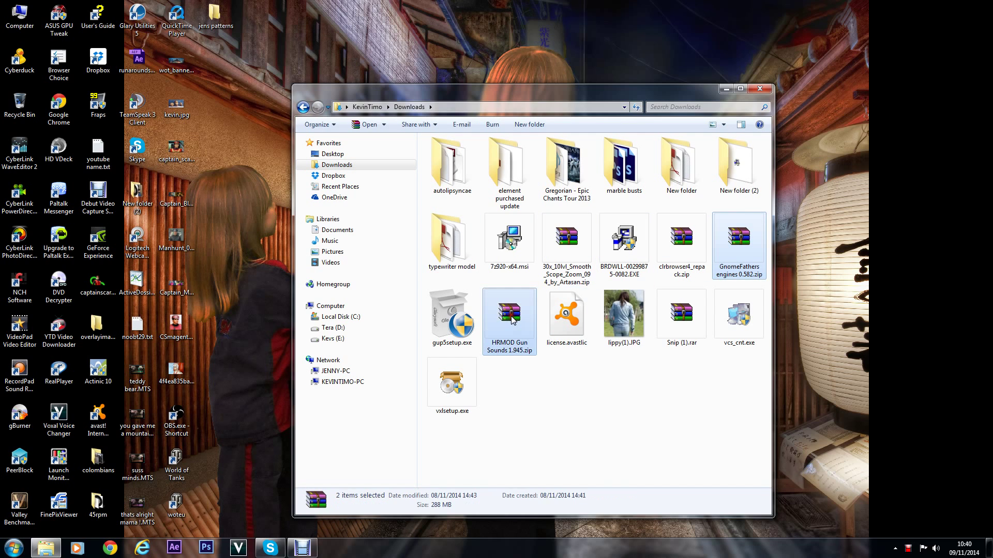
{"action": "right_click", "coordinate": [512, 320]}
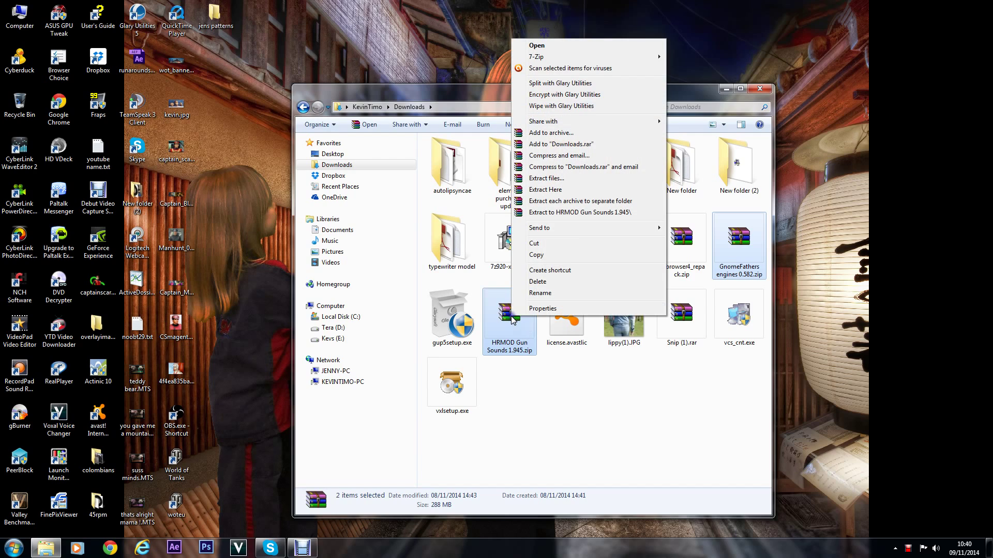
{"action": "left_click", "coordinate": [542, 255]}
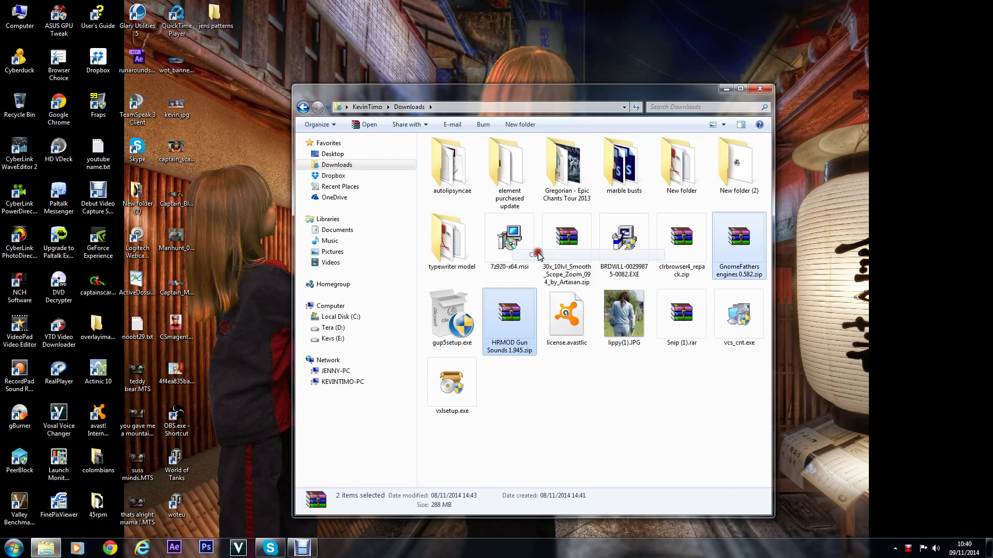
- Close the Downloads window and create a new desktop folder named 'HR sound'
{"action": "left_click", "coordinate": [764, 91]}
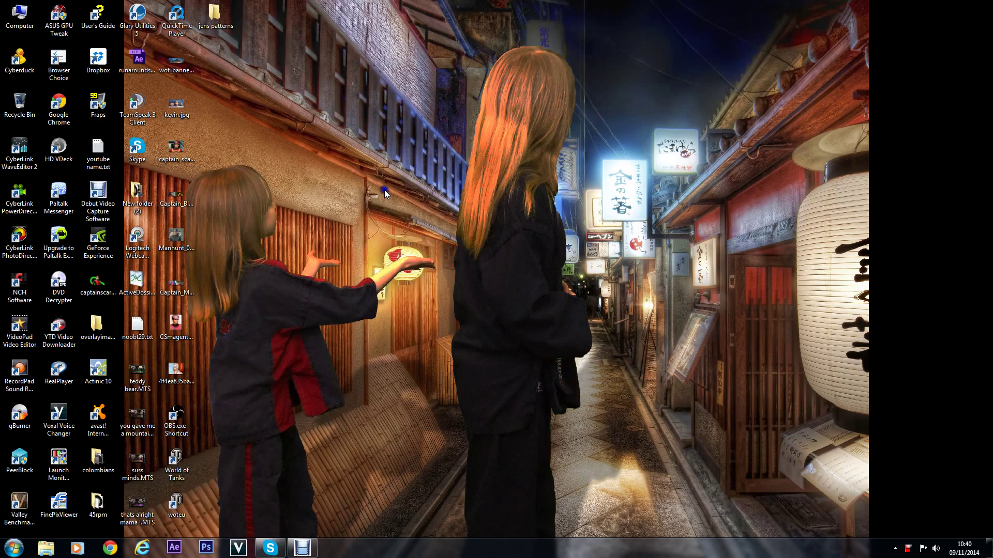
{"action": "right_click", "coordinate": [384, 191]}
{"action": "mouse_move", "coordinate": [468, 293]}
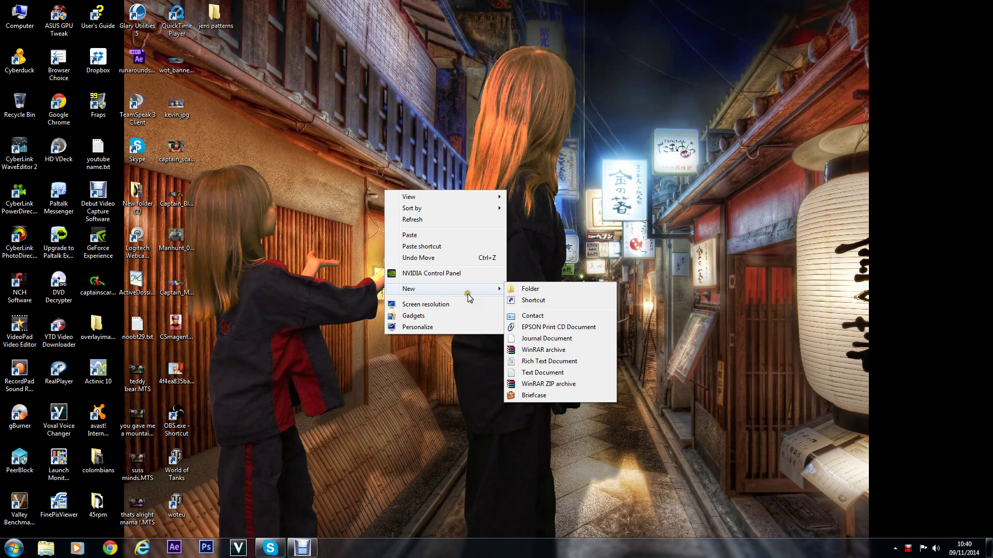
{"action": "left_click", "coordinate": [539, 290]}
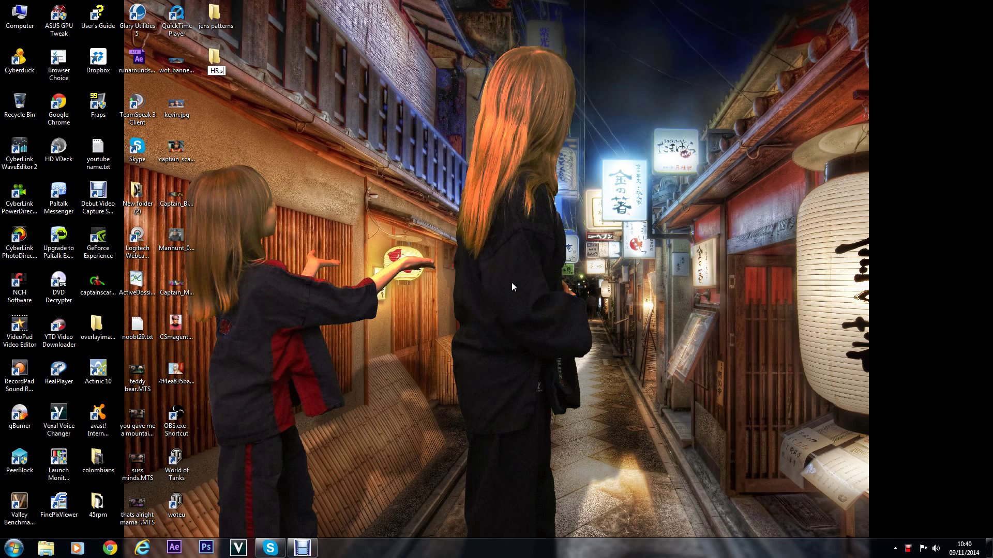
{"action": "type", "text": "HR sound"}
{"action": "key", "text": "Return"}
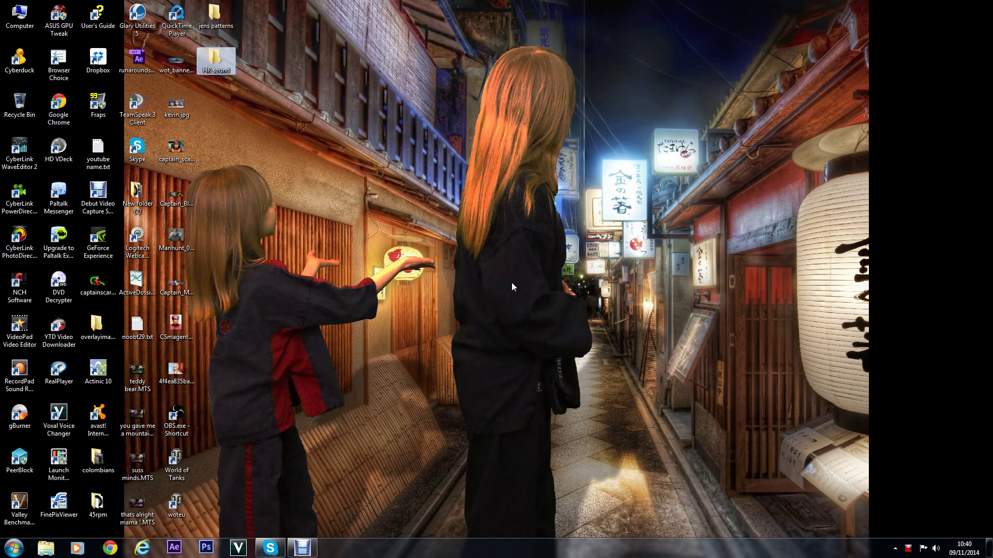
- Paste the two copied mod archives into the HR sound folder
{"action": "double_click", "coordinate": [217, 66]}
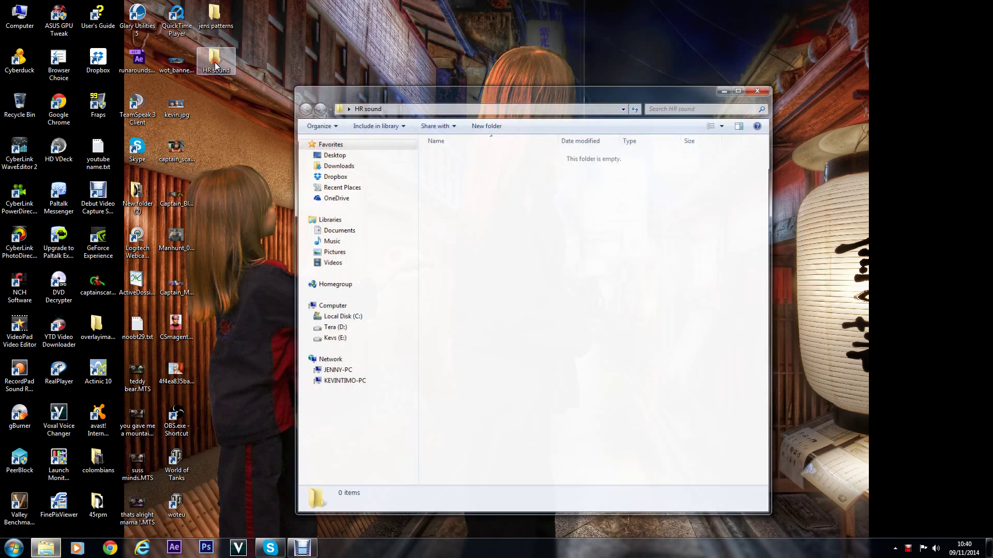
{"action": "right_click", "coordinate": [439, 201]}
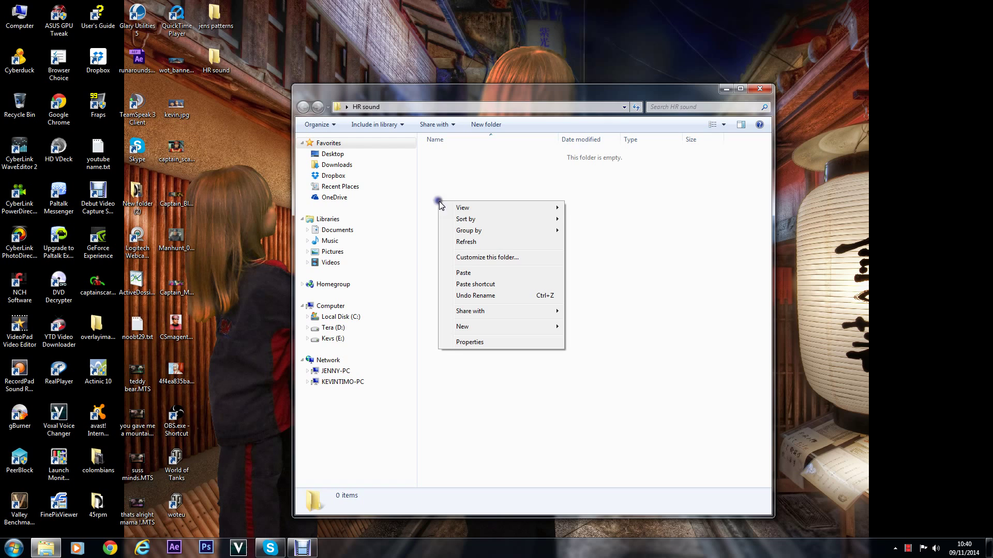
{"action": "left_click", "coordinate": [466, 274]}
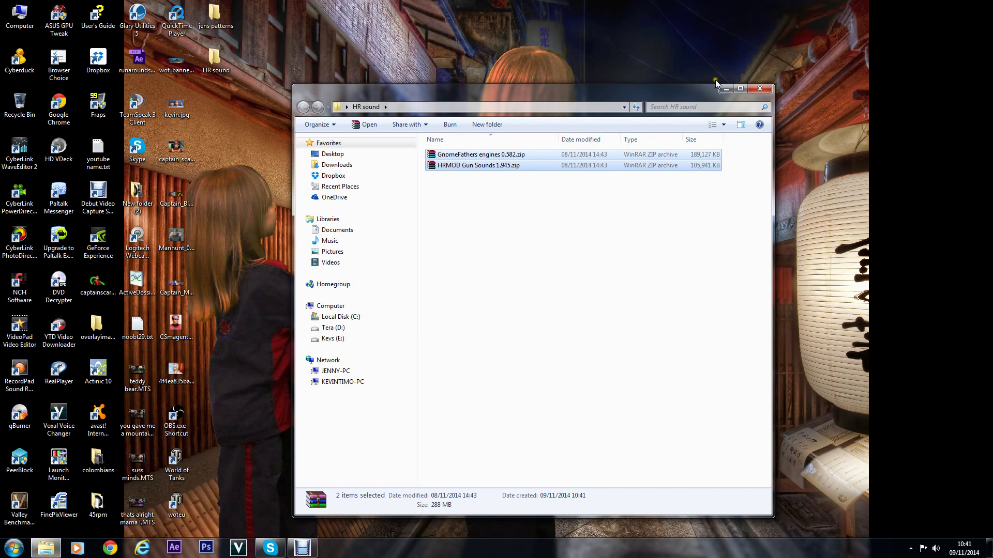
- Place HR sound on the left and a second Explorer window on the right
{"action": "left_click_drag", "start_coordinate": [639, 98], "coordinate": [412, 87]}
{"action": "right_click", "coordinate": [47, 541]}
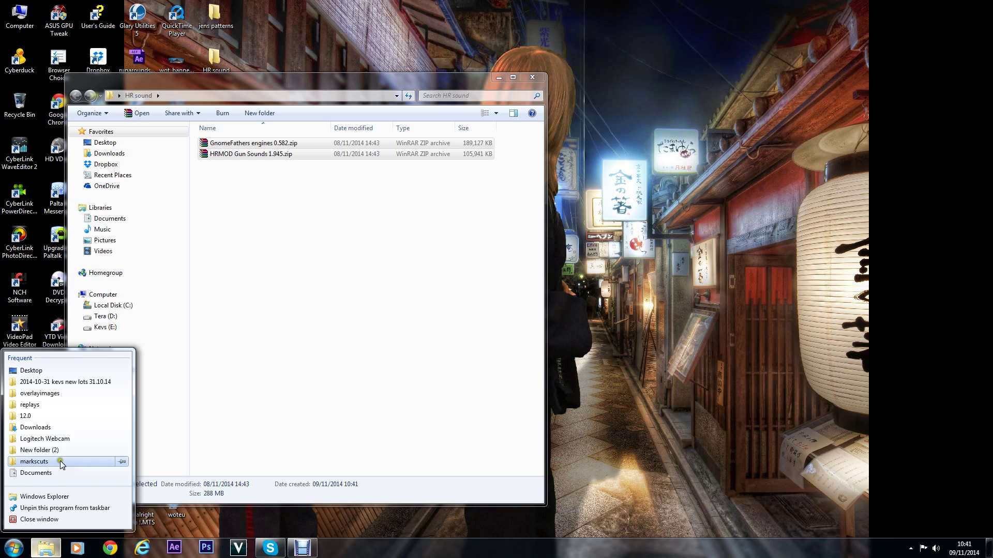
{"action": "left_click", "coordinate": [51, 498]}
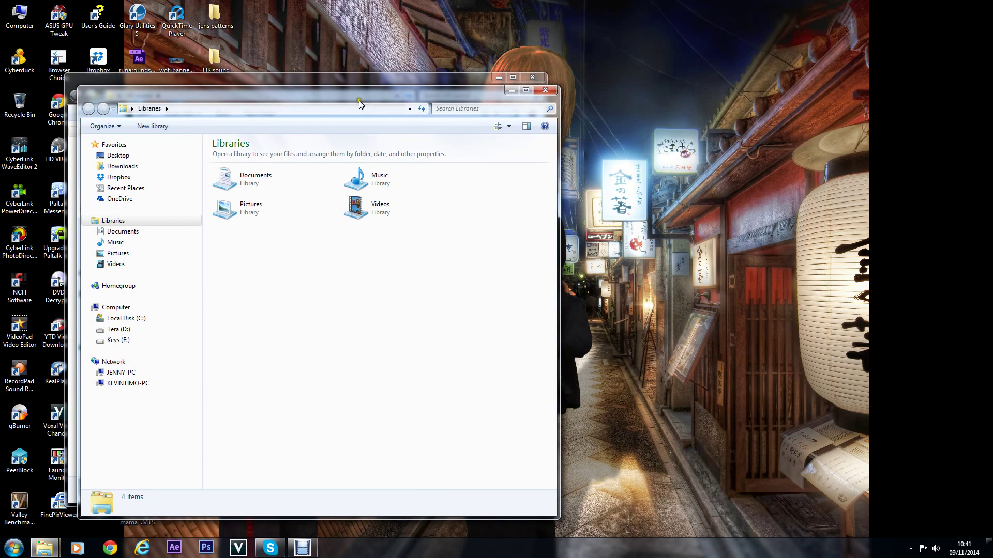
{"action": "left_click_drag", "start_coordinate": [357, 90], "coordinate": [785, 79]}
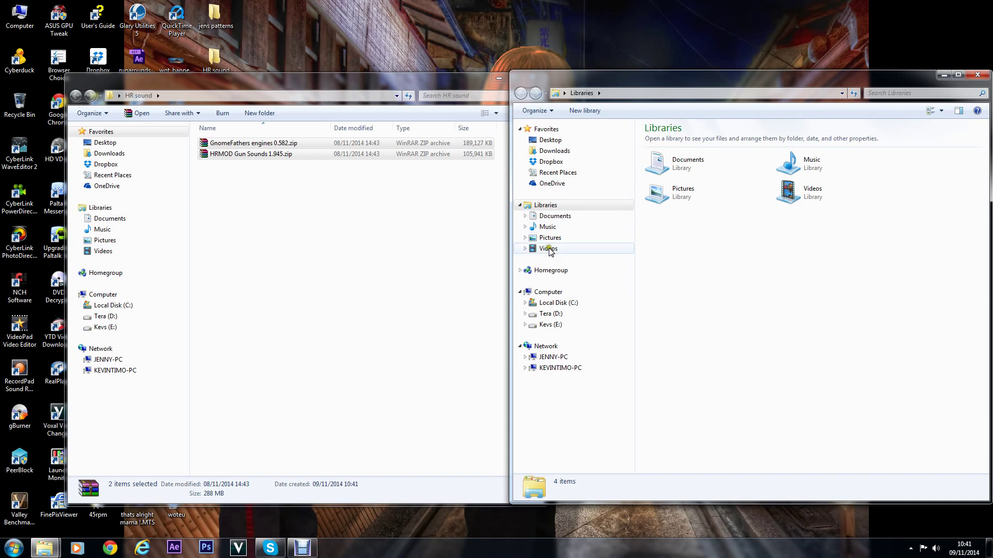
- Browse to C:\Games\World_of_Tanks\res and copy its audio folder
{"action": "left_click", "coordinate": [556, 301]}
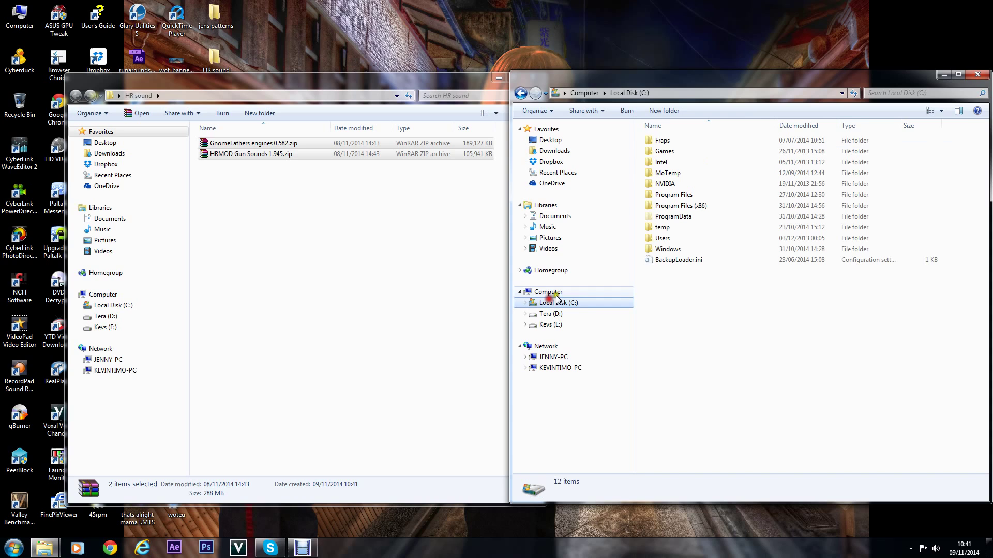
{"action": "double_click", "coordinate": [665, 150]}
{"action": "left_click", "coordinate": [666, 144]}
{"action": "double_click", "coordinate": [667, 143]}
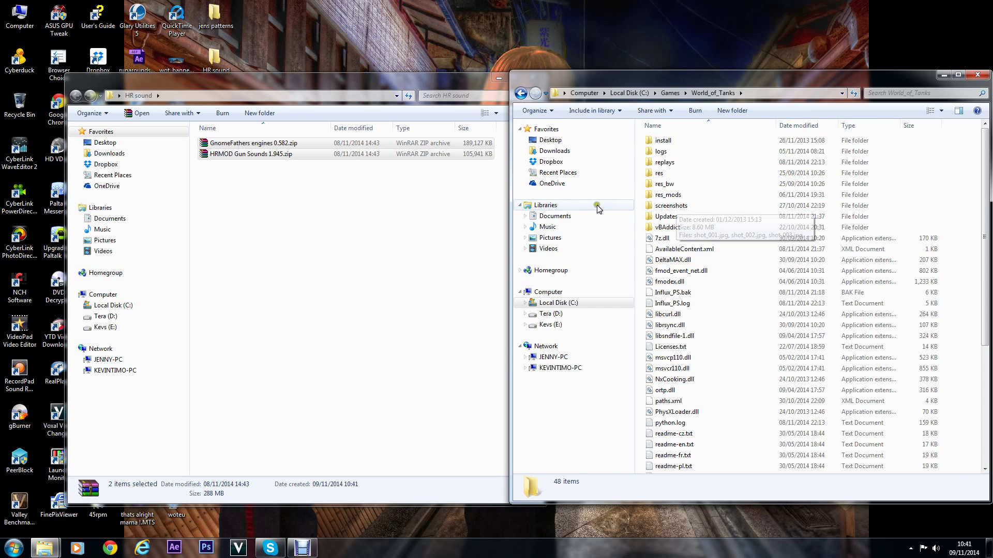
{"action": "double_click", "coordinate": [661, 173]}
{"action": "right_click", "coordinate": [662, 141]}
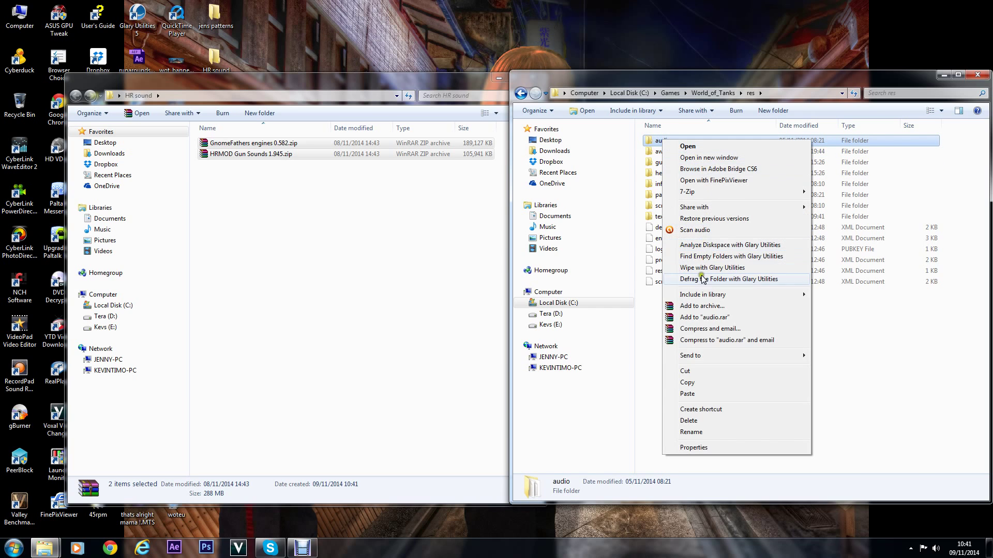
{"action": "left_click", "coordinate": [691, 385]}
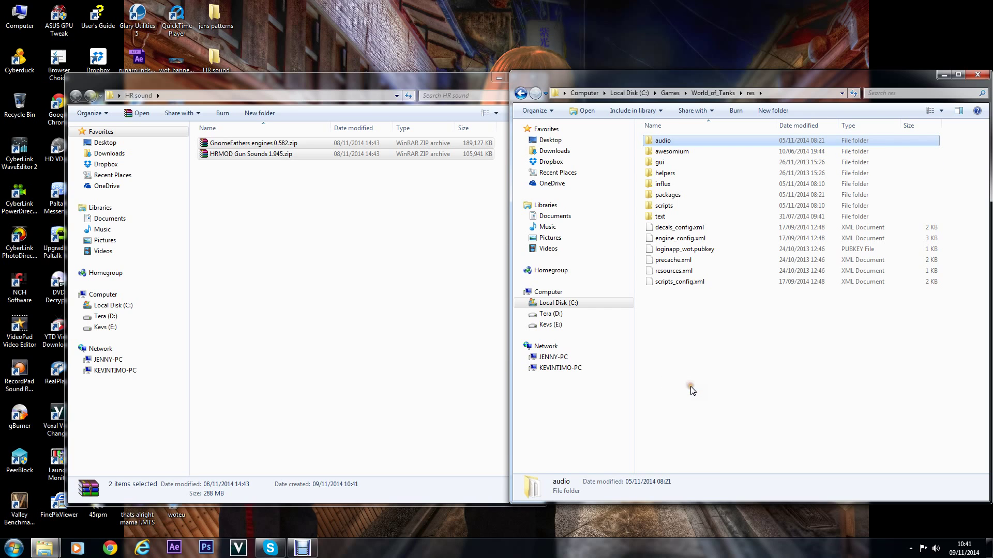
- Go to World_of_Tanks\res_mods\0.9.4 and shift the HR sound window further left
{"action": "left_click", "coordinate": [522, 94]}
{"action": "double_click", "coordinate": [677, 197]}
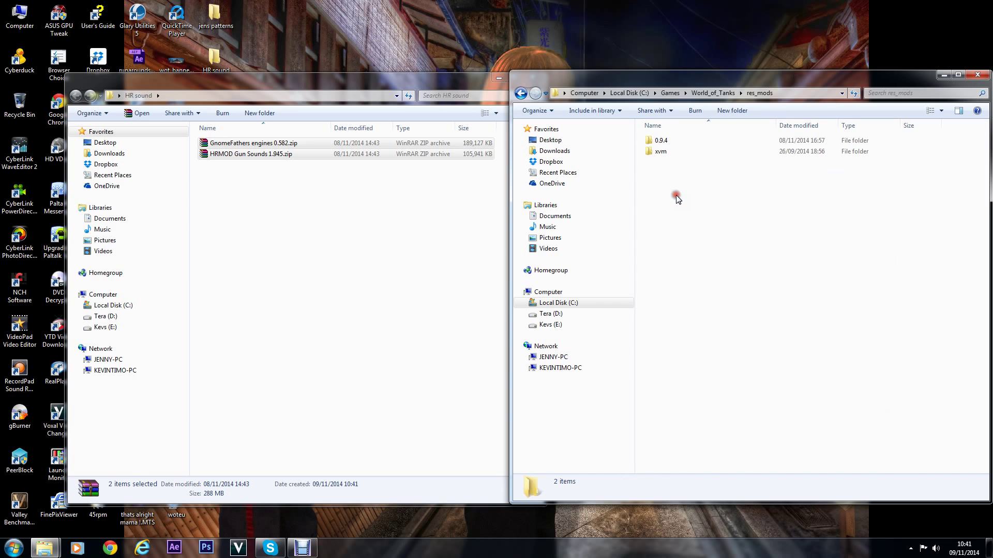
{"action": "double_click", "coordinate": [667, 141]}
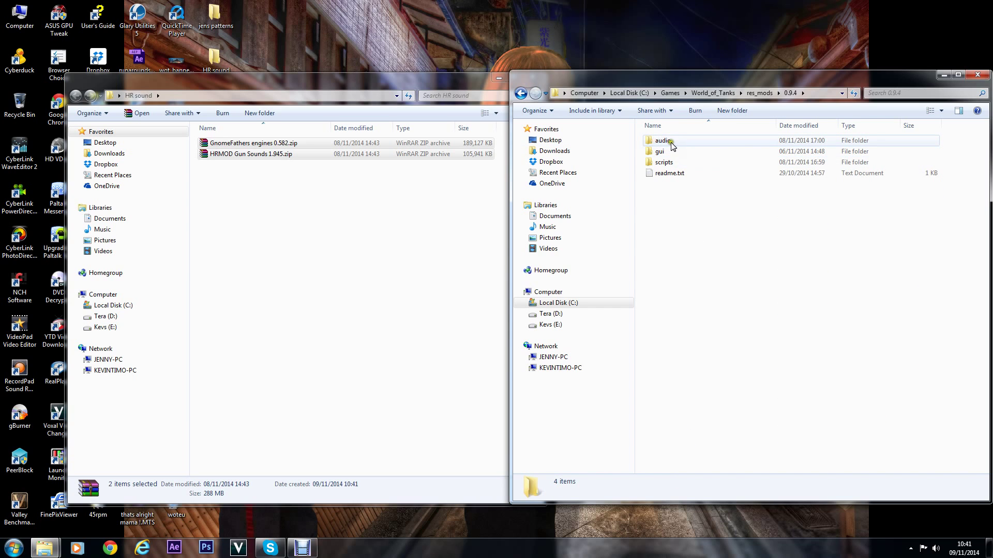
{"action": "right_click", "coordinate": [672, 146]}
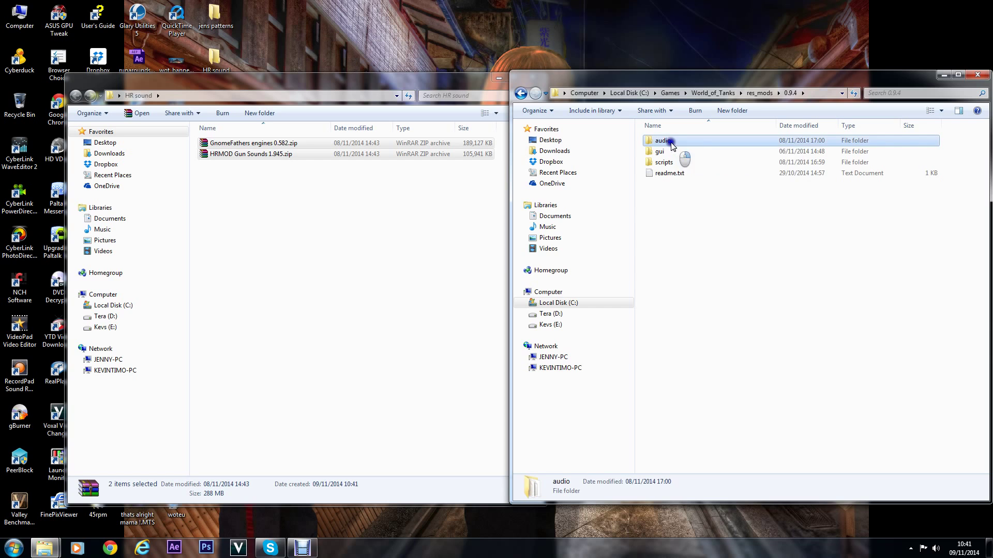
{"action": "left_click", "coordinate": [907, 309]}
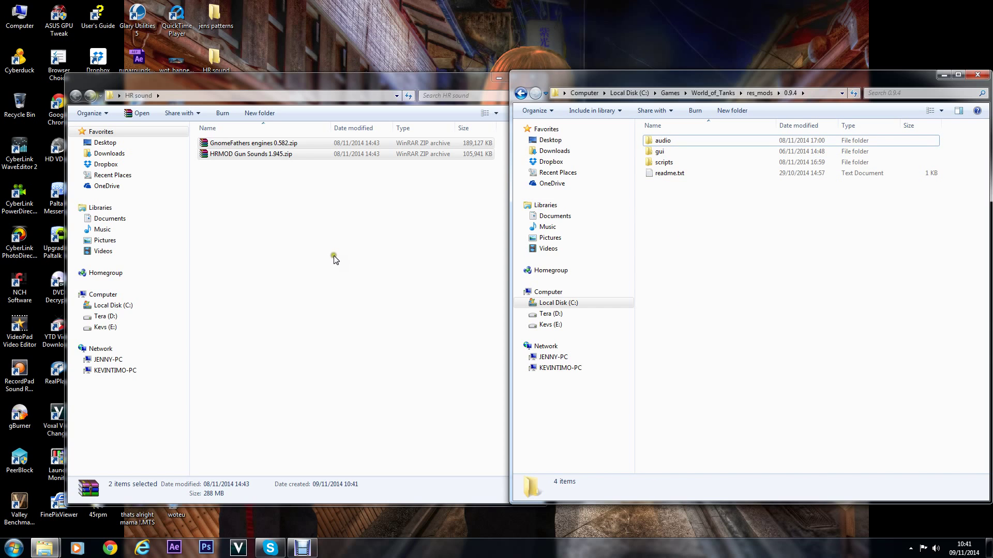
{"action": "left_click_drag", "start_coordinate": [310, 81], "coordinate": [267, 77]}
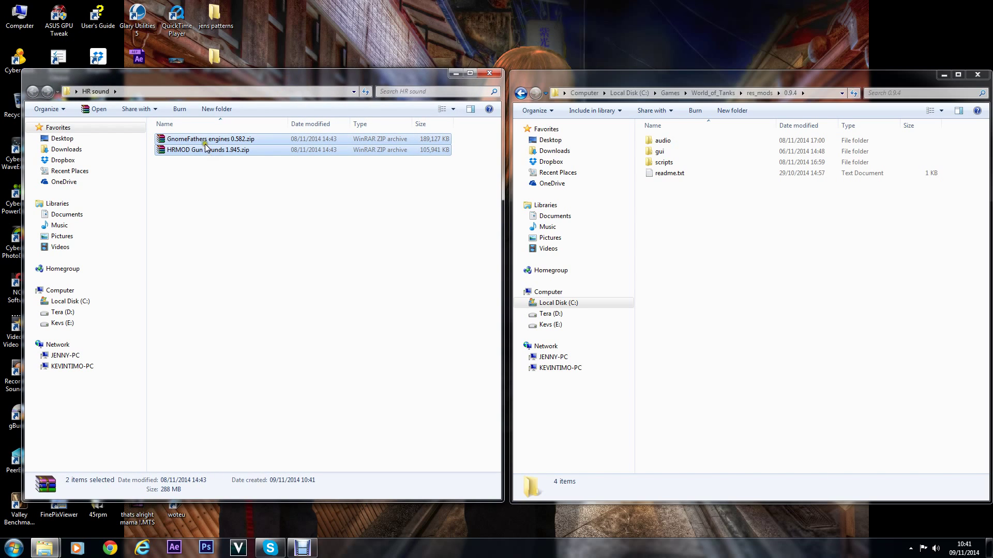
- Extract both zips into HR sound with Extract Here and open MAIN MOD\res
{"action": "right_click", "coordinate": [206, 144]}
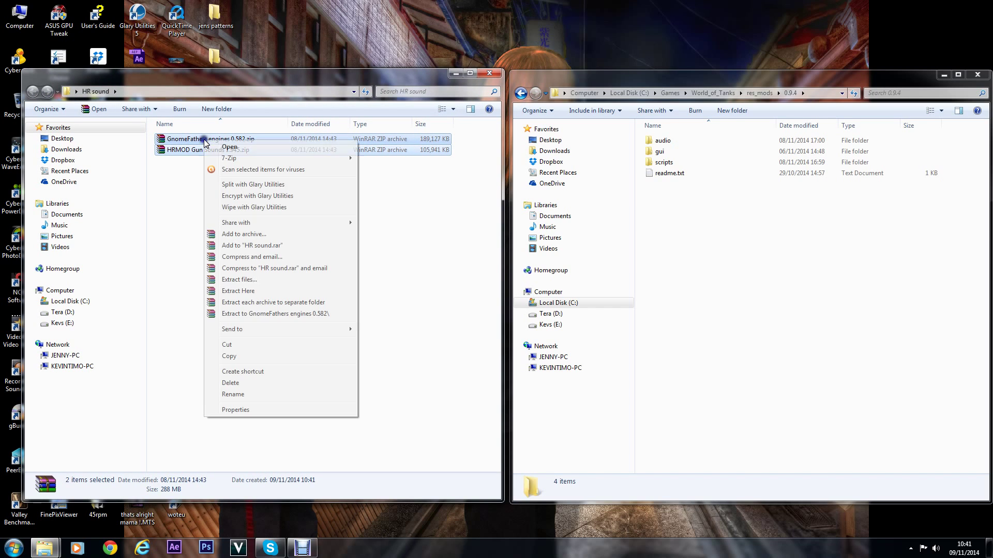
{"action": "left_click", "coordinate": [243, 291]}
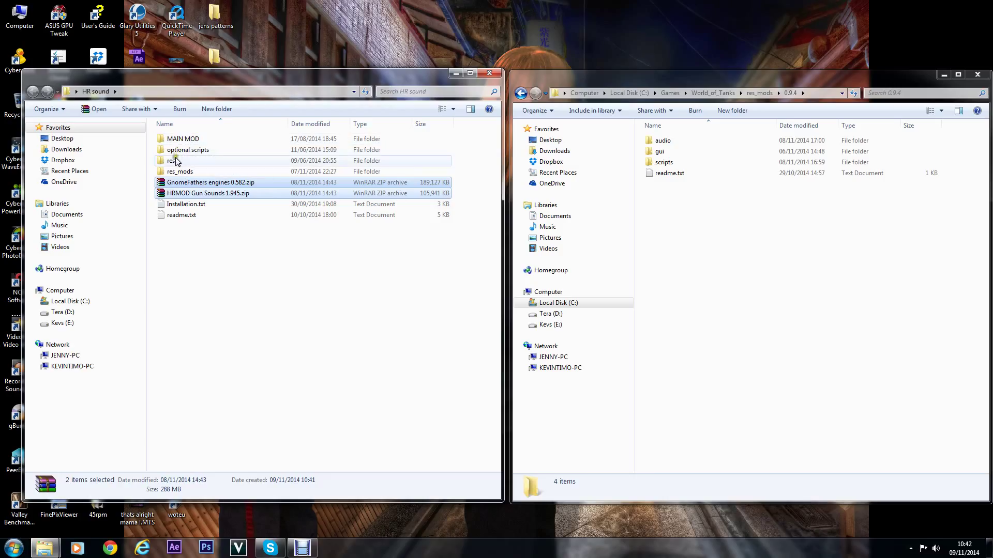
{"action": "double_click", "coordinate": [184, 139]}
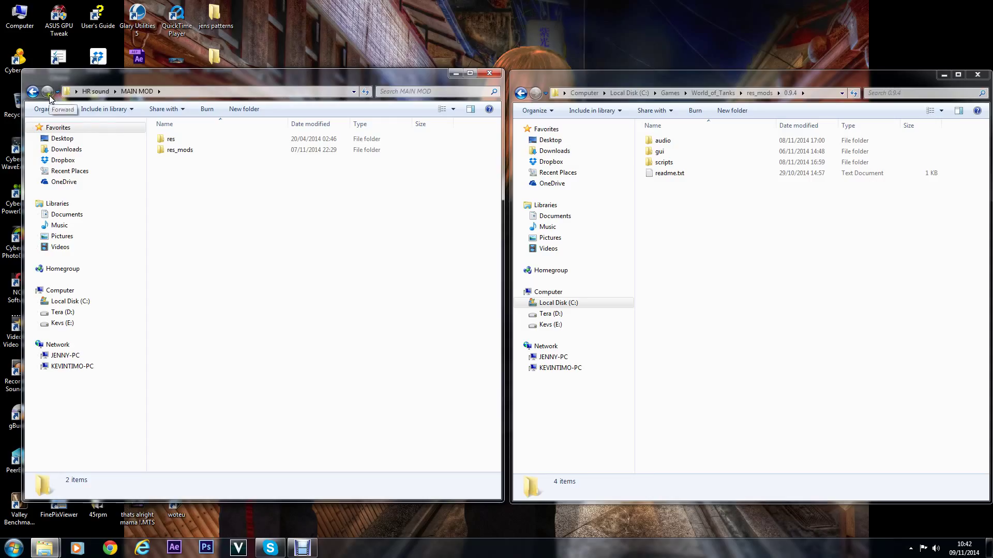
{"action": "double_click", "coordinate": [170, 139]}
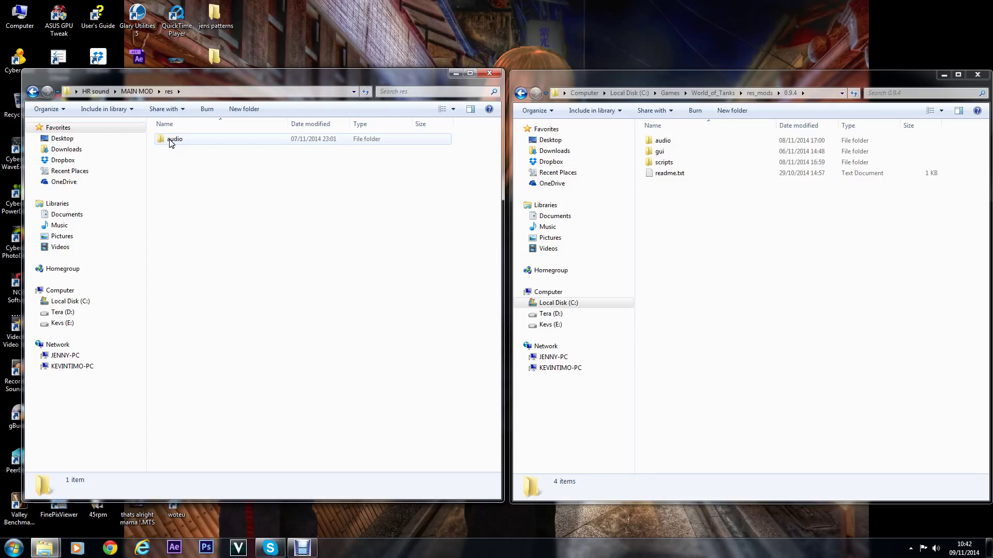
- Drag the mod's audio folder into res_mods\0.9.4, merging and replacing all conflicting files
{"action": "left_click_drag", "start_coordinate": [170, 143], "coordinate": [751, 274]}
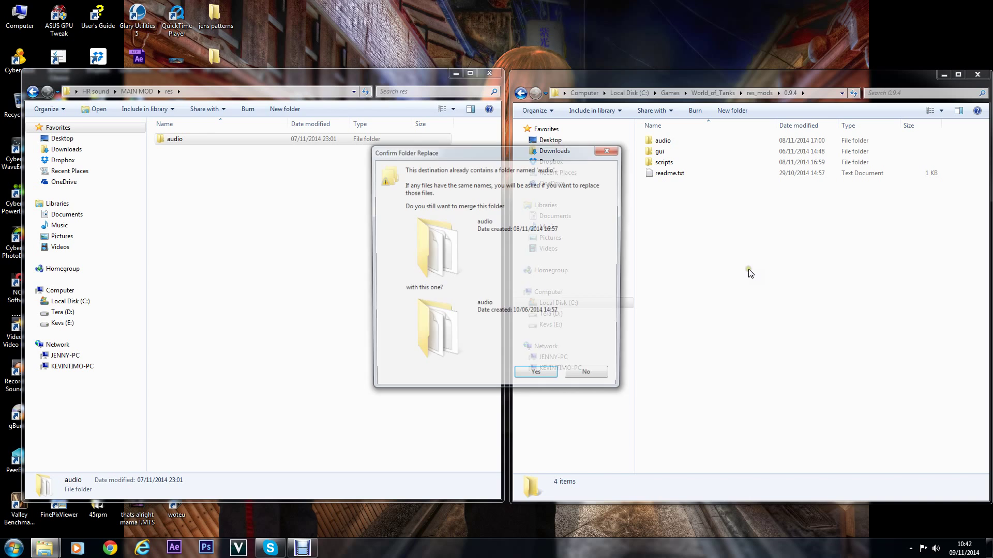
{"action": "left_click", "coordinate": [550, 381]}
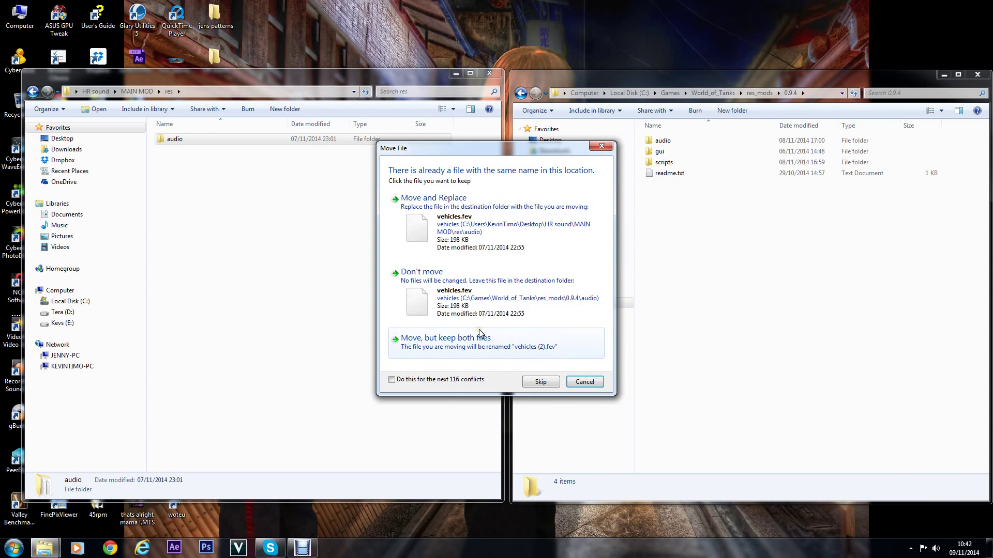
{"action": "left_click", "coordinate": [392, 381]}
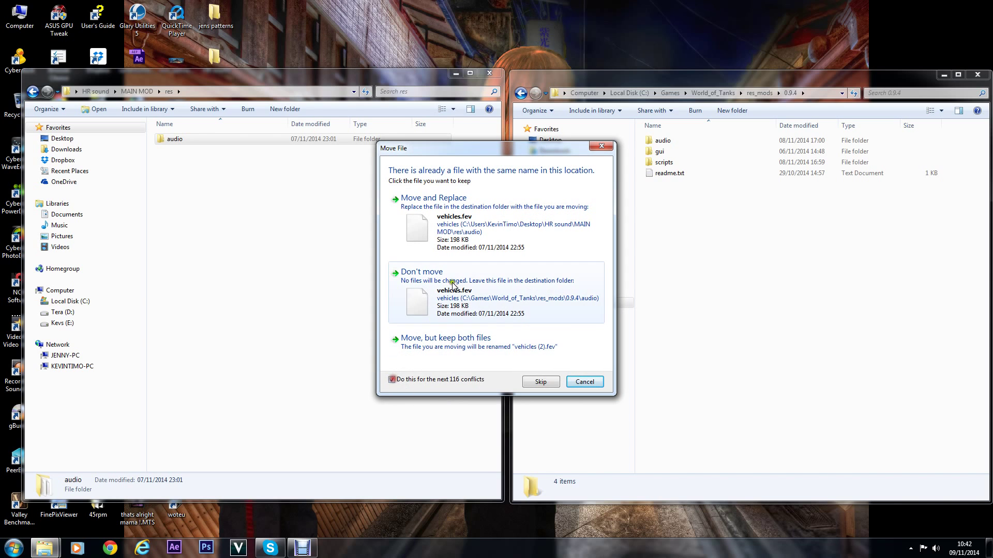
{"action": "left_click", "coordinate": [466, 225]}
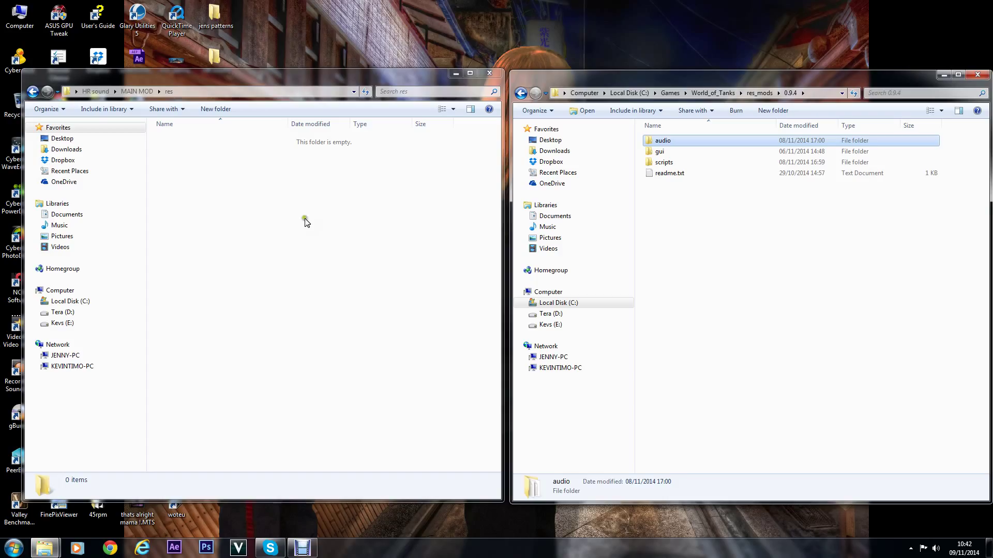
- Drag the mod's res_mods\0.9.4 scripts folder into the game's 0.9.4, replacing all conflicts
{"action": "left_click", "coordinate": [32, 92]}
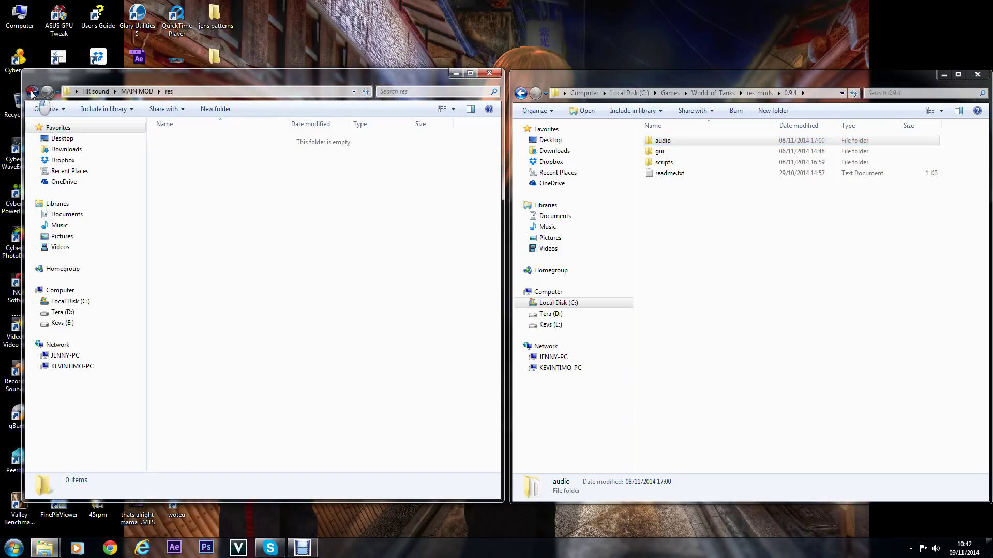
{"action": "double_click", "coordinate": [185, 150]}
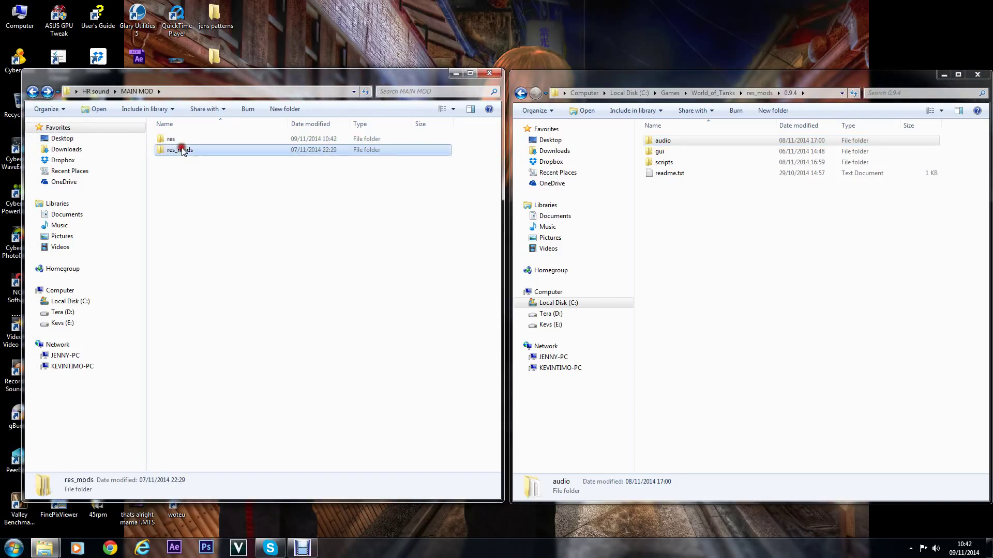
{"action": "double_click", "coordinate": [179, 140]}
{"action": "left_click_drag", "start_coordinate": [177, 140], "coordinate": [711, 264]}
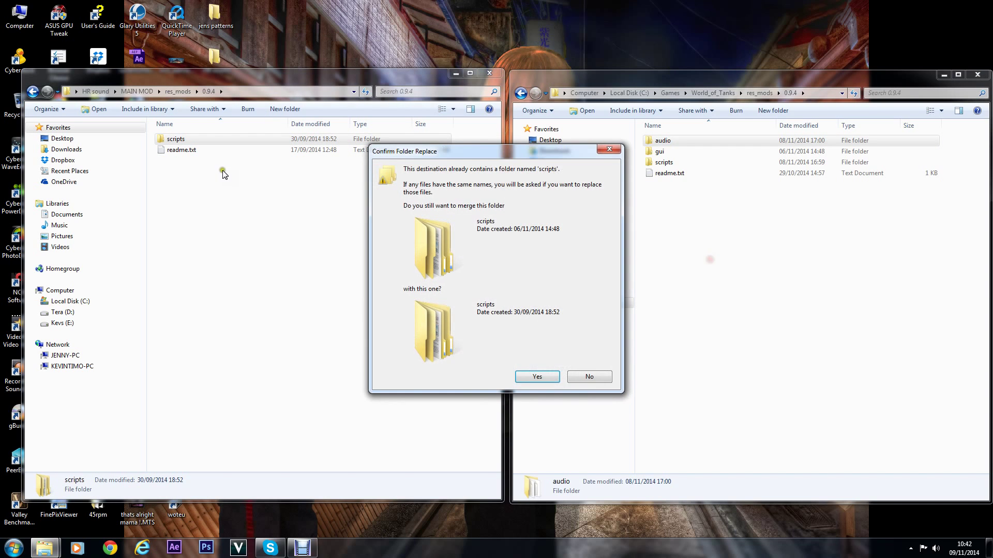
{"action": "left_click", "coordinate": [538, 376]}
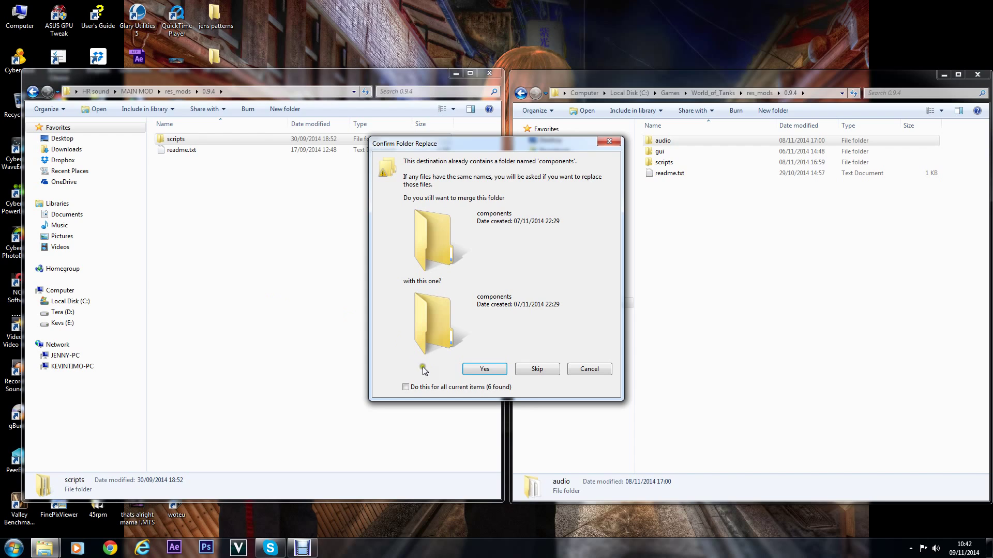
{"action": "left_click", "coordinate": [490, 369]}
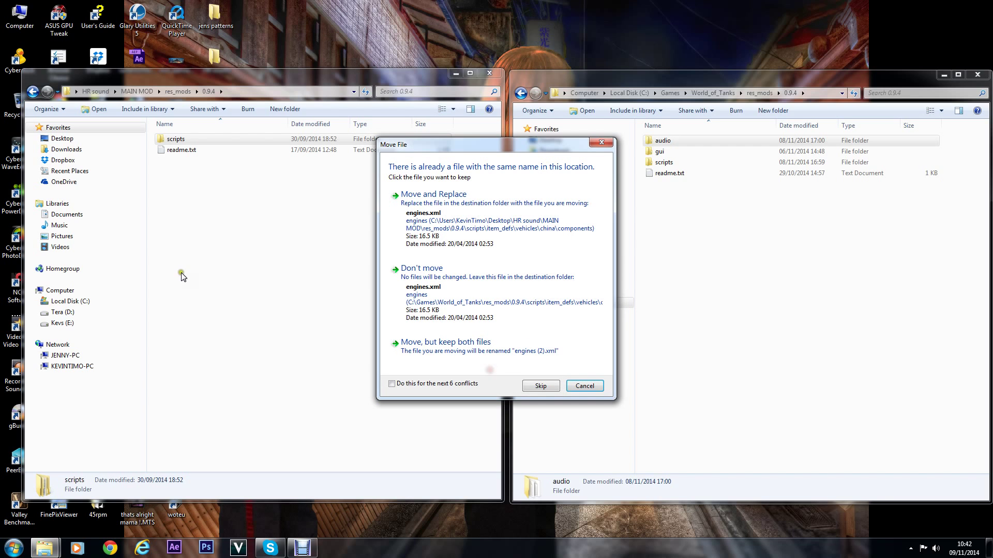
{"action": "left_click", "coordinate": [392, 383]}
{"action": "left_click", "coordinate": [454, 231]}
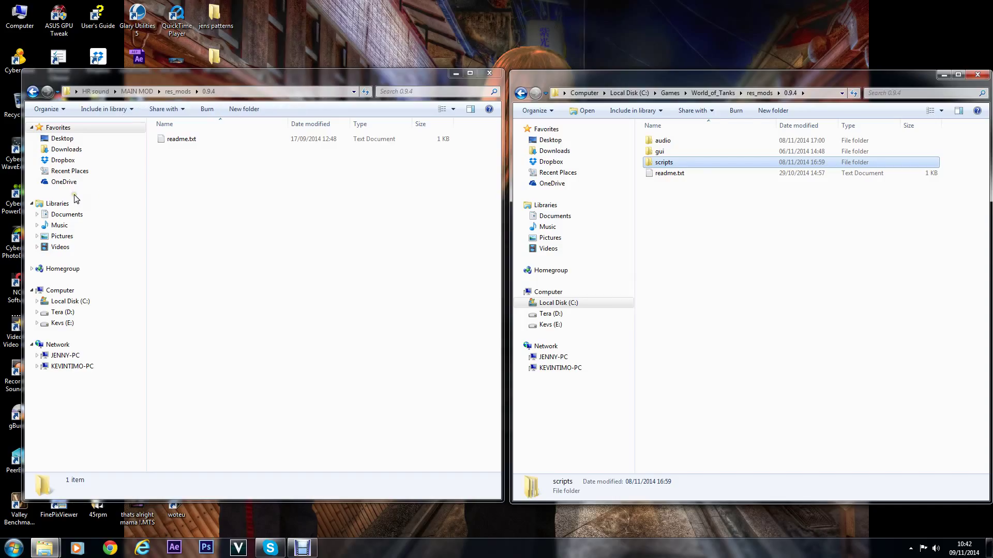
- Return to HR sound and check the contents of its res\audio folder
{"action": "left_click", "coordinate": [32, 91]}
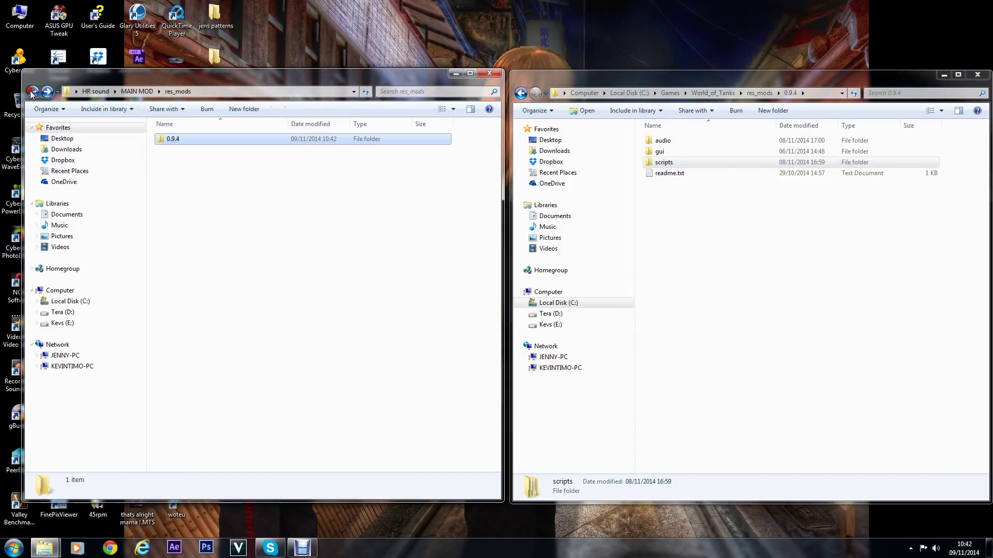
{"action": "left_click", "coordinate": [32, 92]}
{"action": "left_click", "coordinate": [32, 91]}
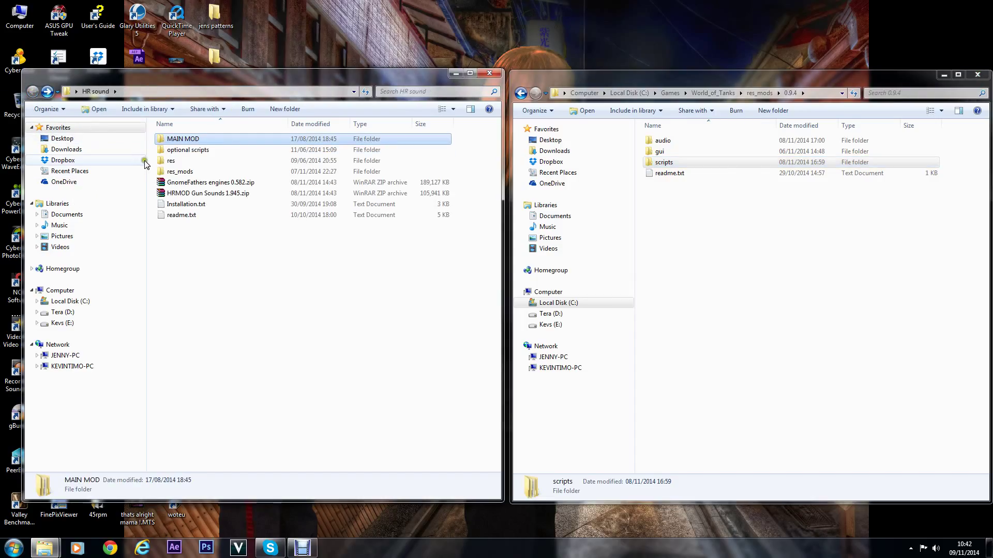
{"action": "double_click", "coordinate": [173, 161]}
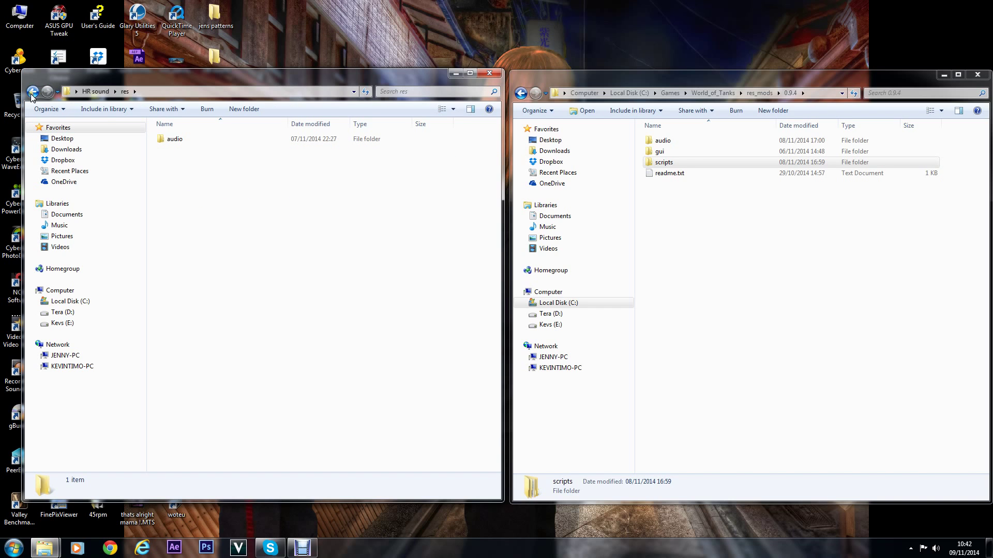
{"action": "double_click", "coordinate": [173, 138]}
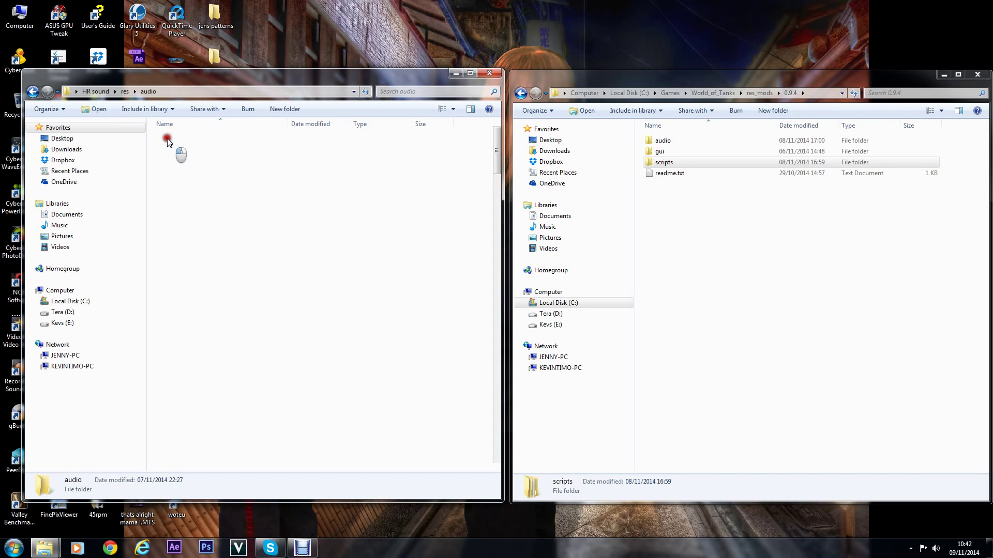
{"action": "left_click", "coordinate": [31, 92]}
{"action": "left_click", "coordinate": [32, 92]}
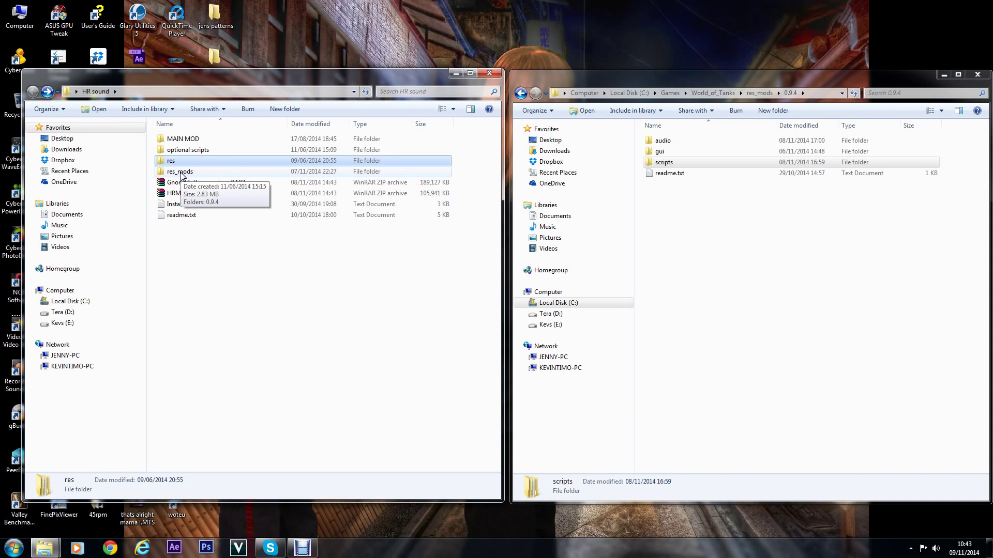
- Delete the MAIN MOD, optional scripts, res and res_mods folders to the Recycle Bin
{"action": "left_click_drag", "start_coordinate": [181, 173], "coordinate": [188, 135]}
{"action": "right_click", "coordinate": [185, 150]}
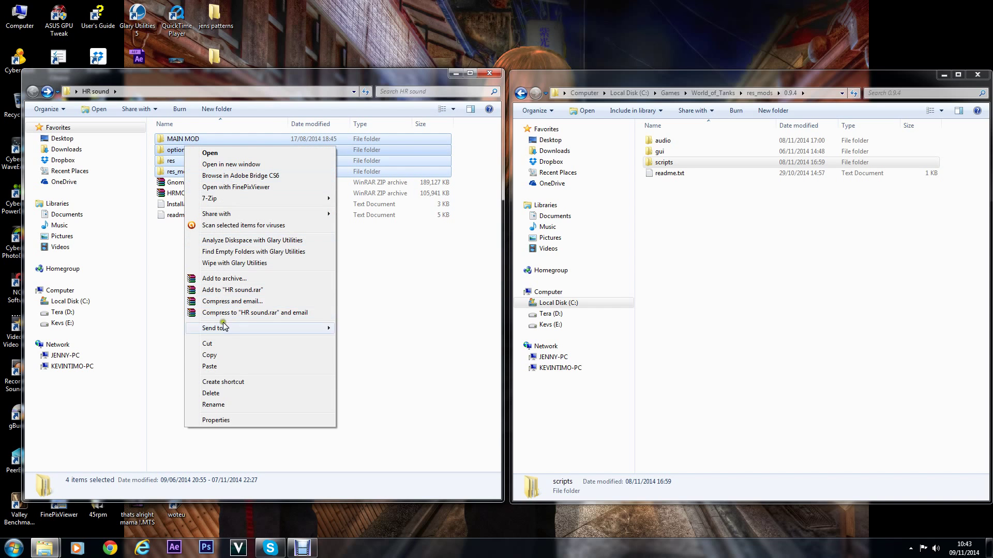
{"action": "left_click", "coordinate": [207, 394]}
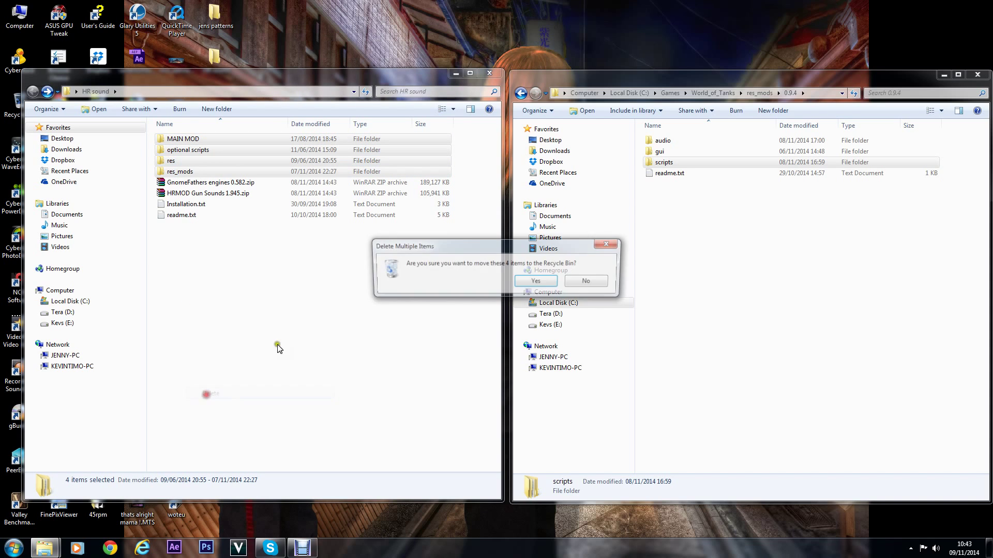
{"action": "left_click", "coordinate": [517, 284]}
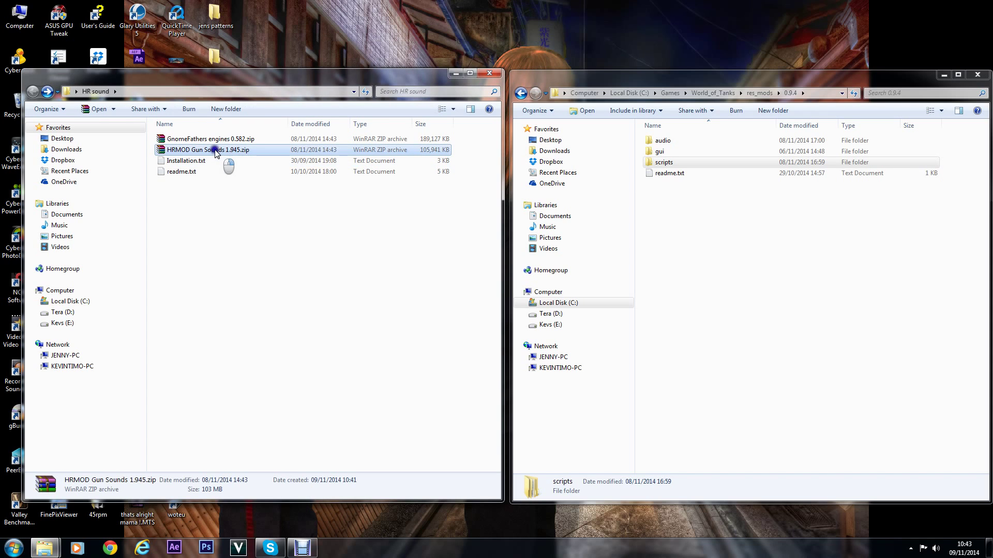
- Extract HRMOD Gun Sounds 1.945.zip without replacing existing files, and open its res folder
{"action": "right_click", "coordinate": [215, 150]}
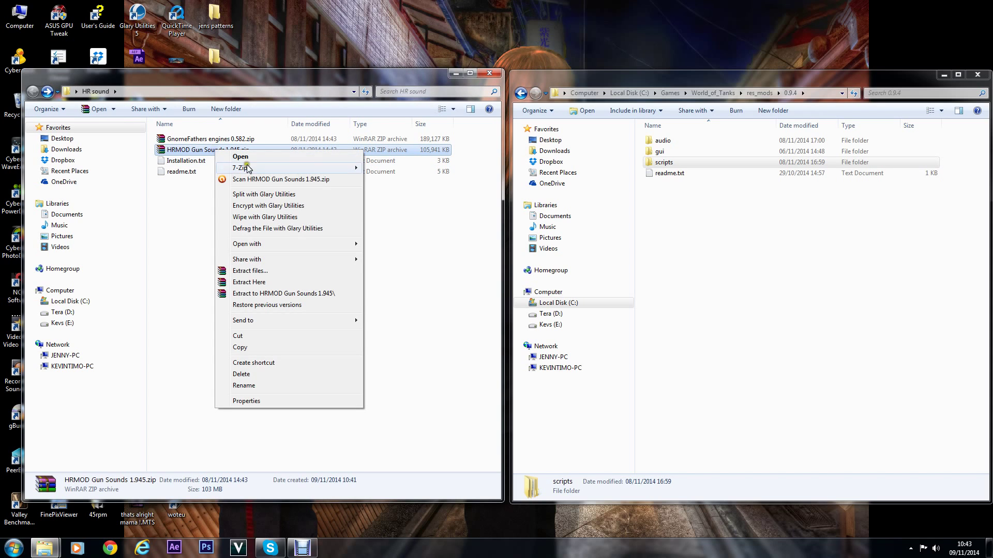
{"action": "left_click", "coordinate": [259, 284]}
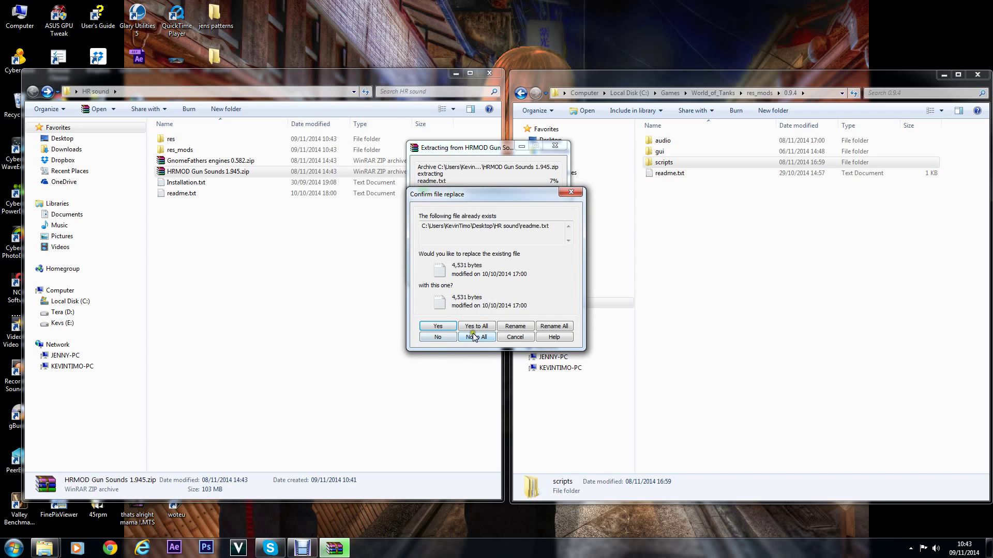
{"action": "left_click", "coordinate": [477, 327]}
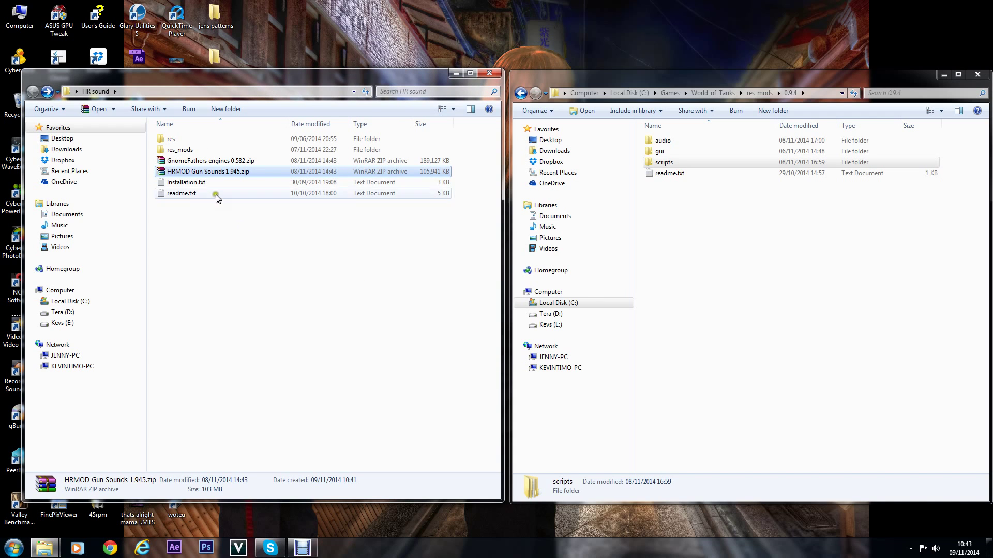
{"action": "double_click", "coordinate": [170, 140]}
- Merge the HRMOD audio folder into the game's 0.9.4, replacing all 214 conflicting sounds
{"action": "left_click_drag", "start_coordinate": [171, 148], "coordinate": [754, 267]}
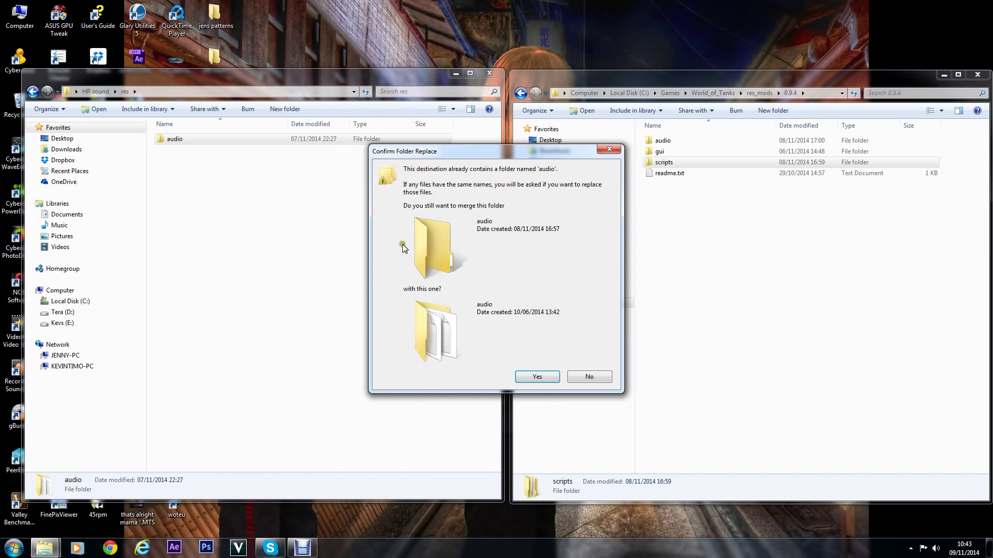
{"action": "left_click", "coordinate": [544, 383]}
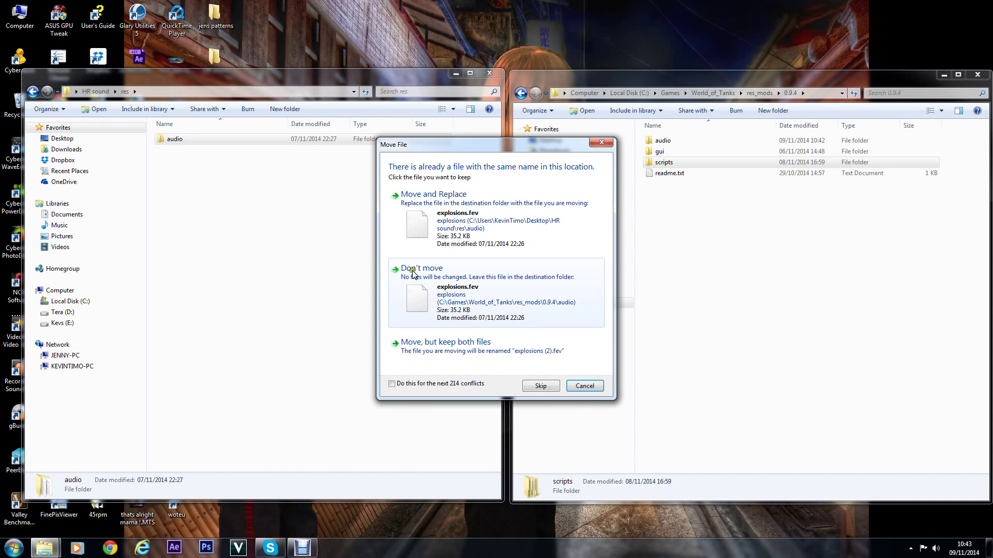
{"action": "left_click", "coordinate": [391, 384]}
{"action": "left_click", "coordinate": [459, 253]}
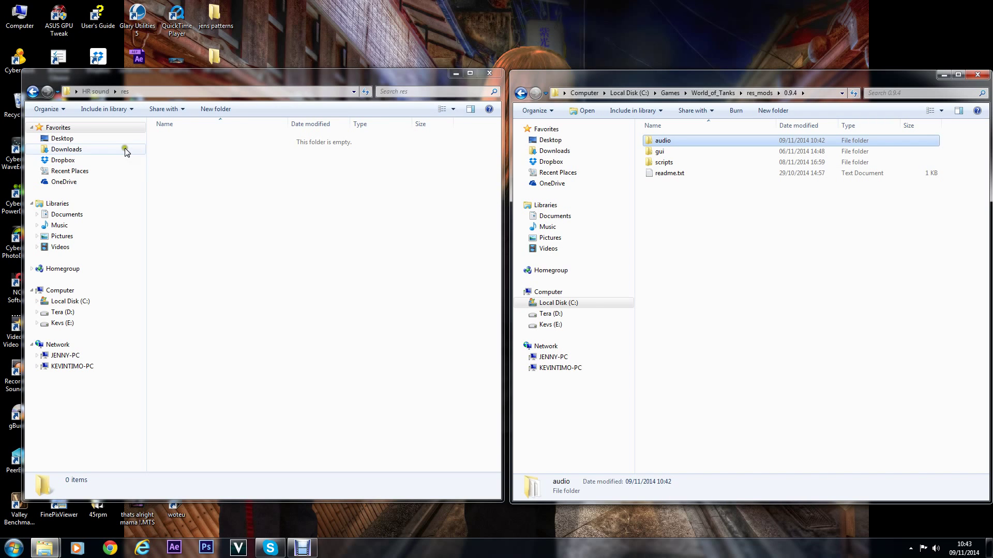
{"action": "left_click", "coordinate": [32, 93]}
- Merge HRMOD's res_mods\0.9.4 scripts into the game's 0.9.4, replacing all 60 conflicts, then close the source window
{"action": "double_click", "coordinate": [177, 148]}
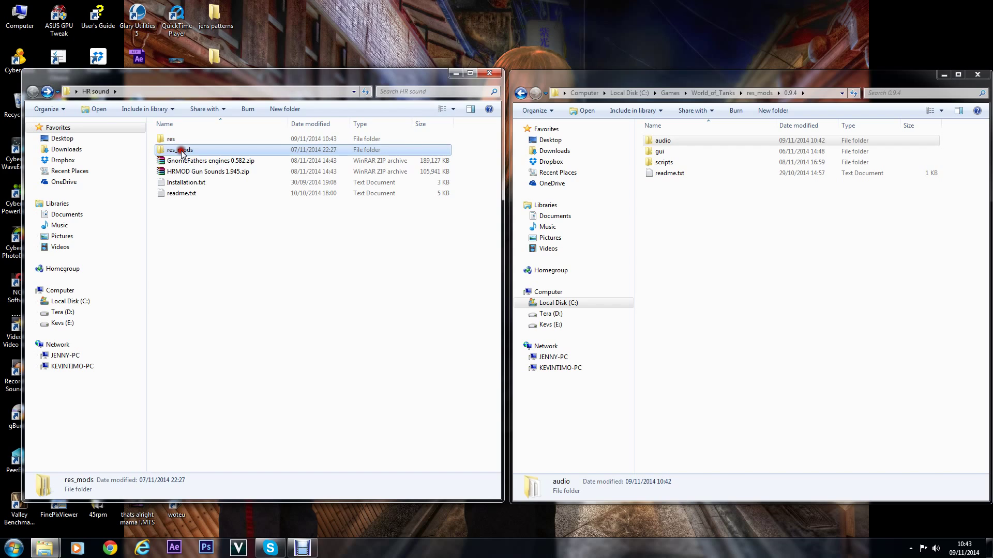
{"action": "double_click", "coordinate": [176, 144]}
{"action": "left_click_drag", "start_coordinate": [176, 140], "coordinate": [738, 267]}
{"action": "left_click", "coordinate": [524, 380]}
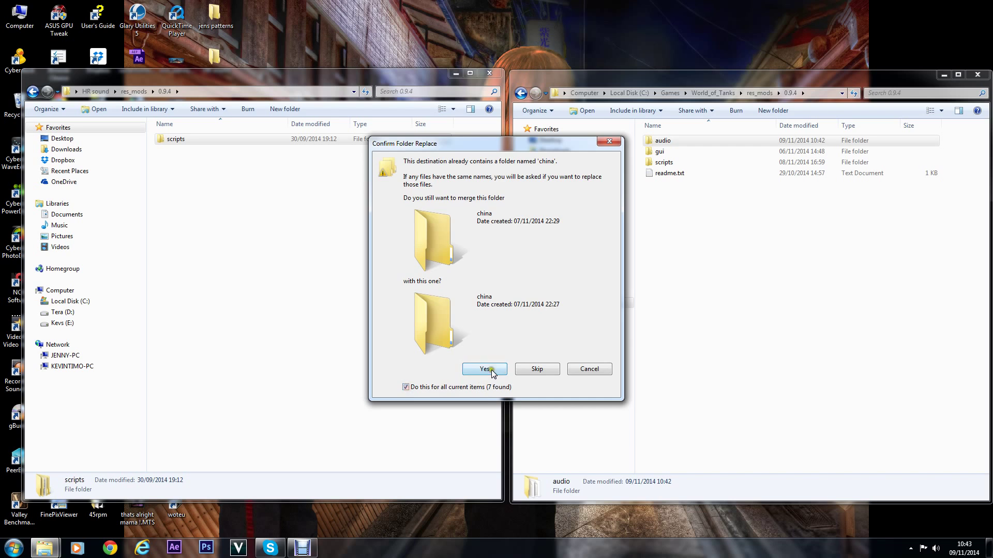
{"action": "left_click", "coordinate": [490, 370]}
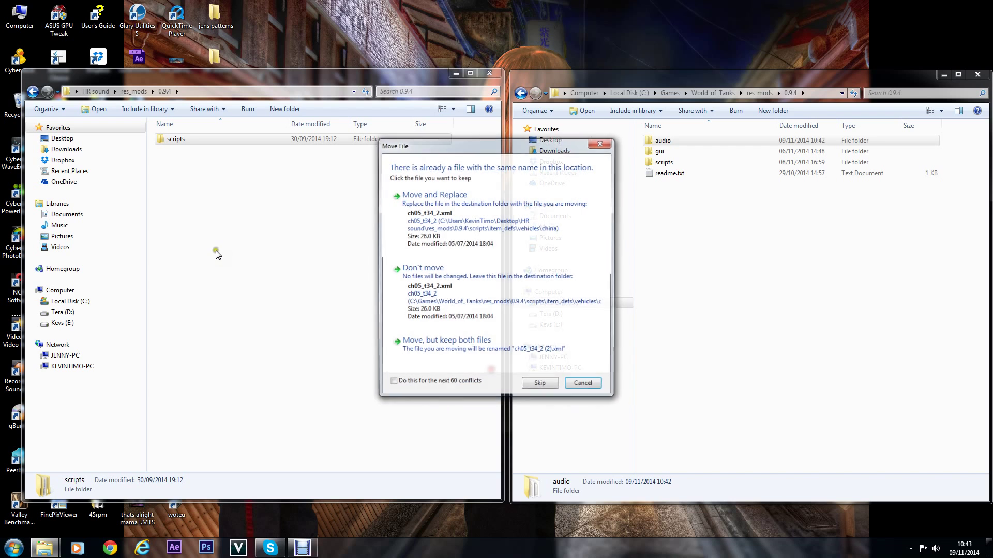
{"action": "left_click", "coordinate": [390, 385]}
{"action": "left_click", "coordinate": [460, 228]}
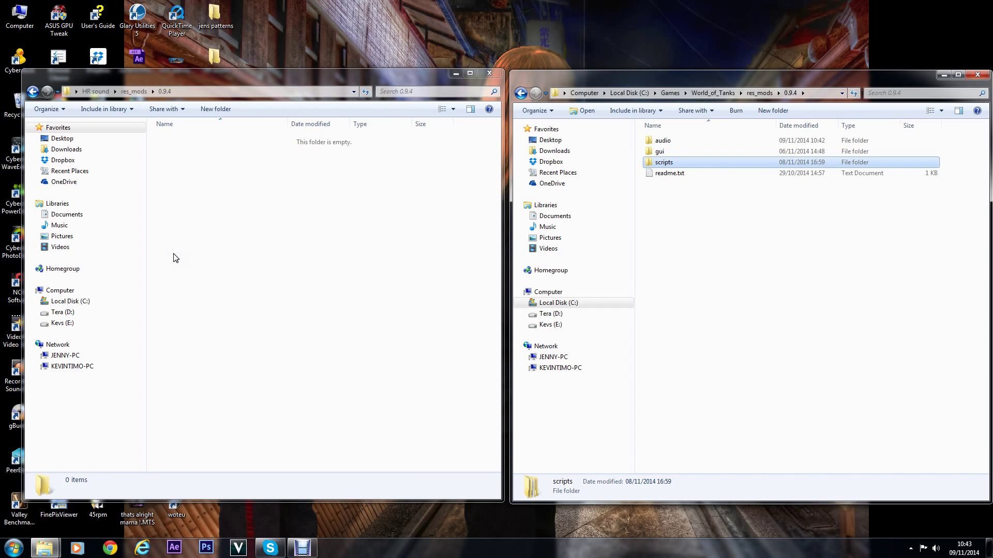
{"action": "left_click", "coordinate": [489, 73]}
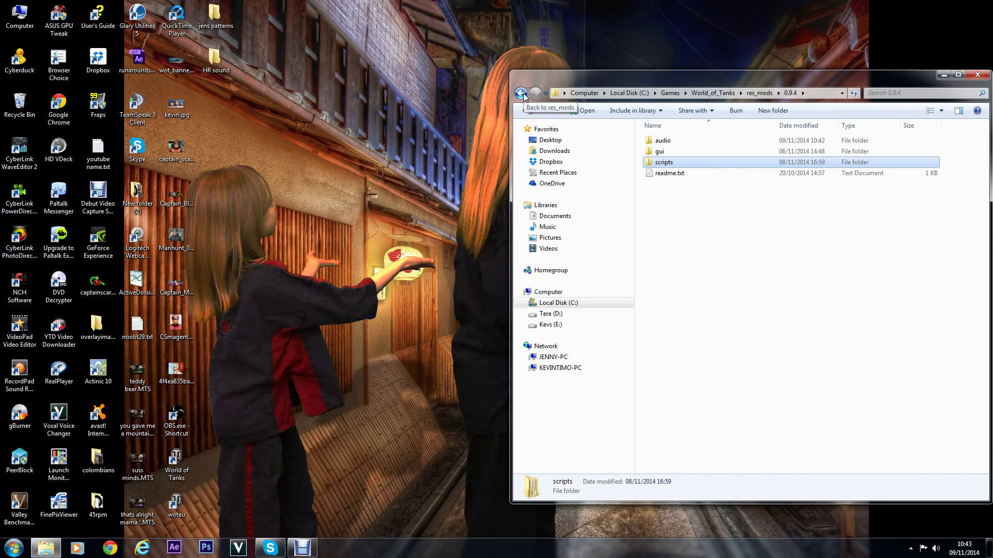
{"action": "left_click", "coordinate": [520, 94]}
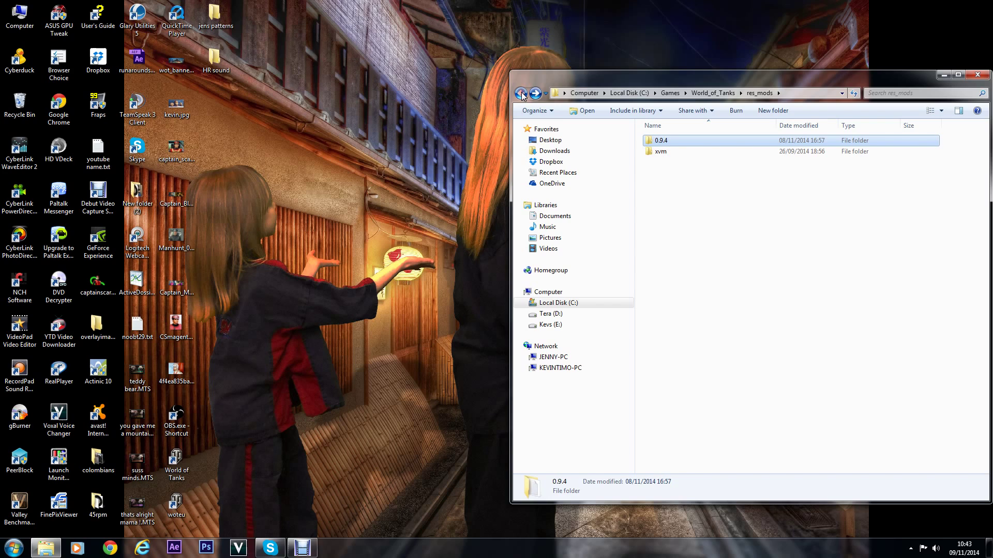